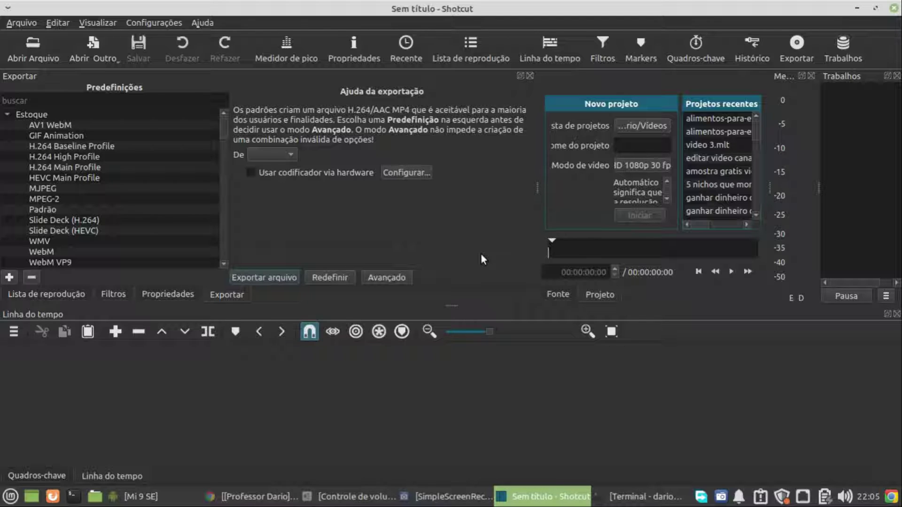
Play the timeline across the cut between Pexels Videos 1093667.mp4 and Pexels Videos 2881.mp4 to review the change of scene
key("alt+1")
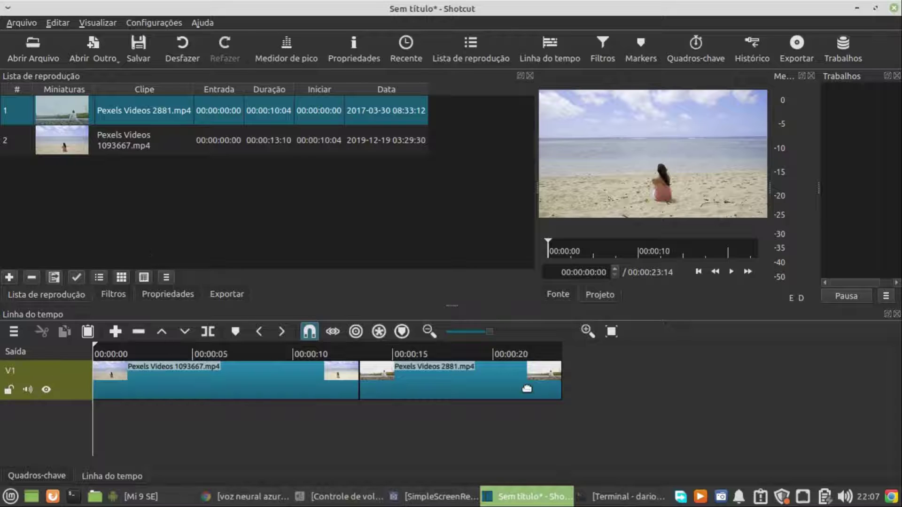
left_click(199, 355)
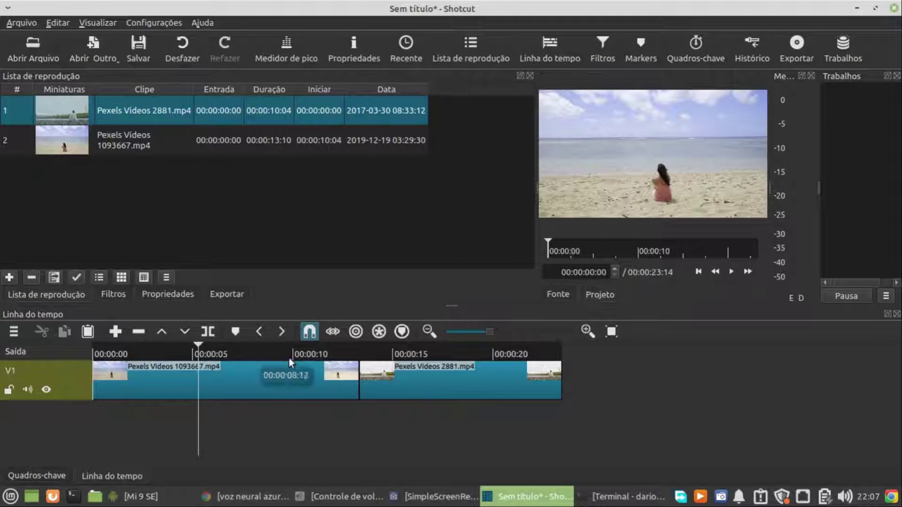
left_click(368, 355)
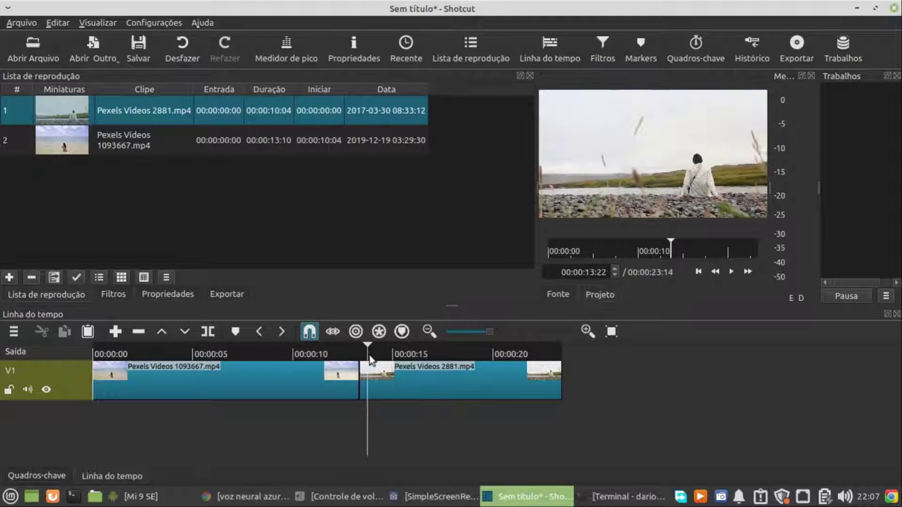
left_click(328, 355)
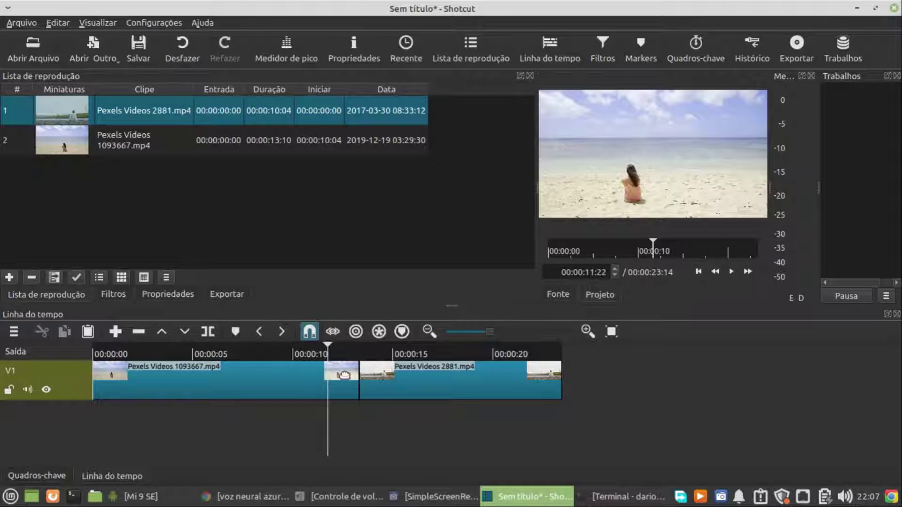
left_click(348, 348)
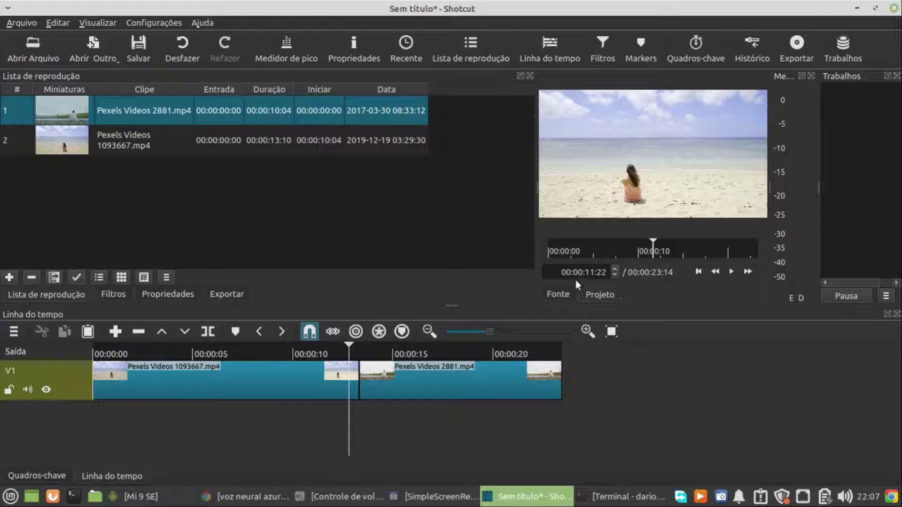
left_click(731, 273)
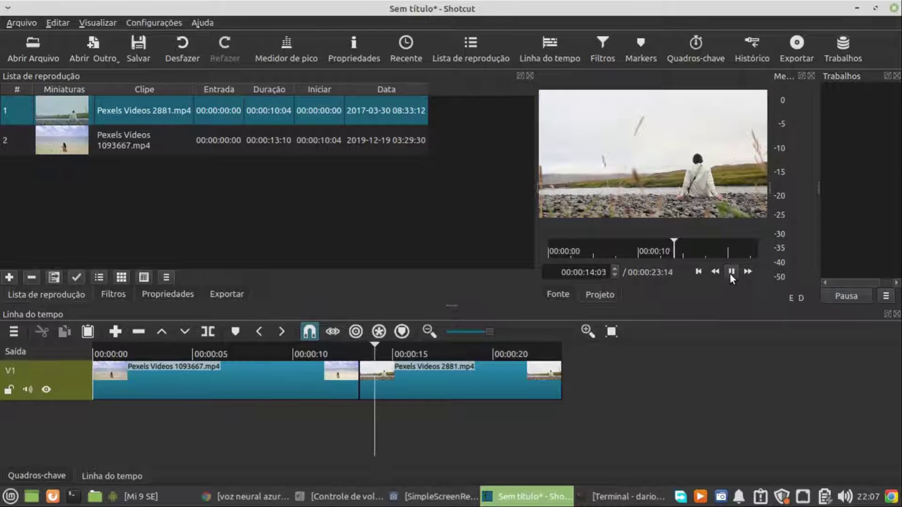
left_click(731, 273)
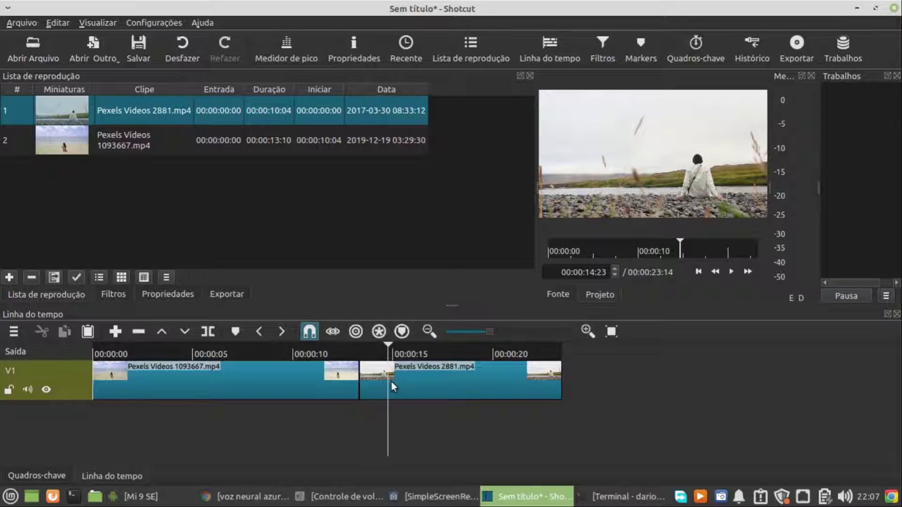
Overlap Pexels Videos 2881.mp4 onto the end of the beach clip by about 21 frames to create a transition, and preview it
left_click(392, 382)
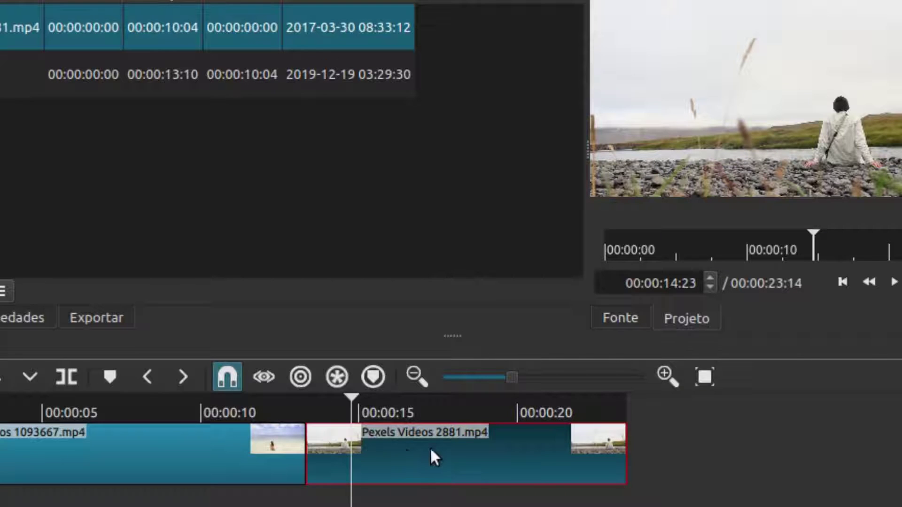
left_click_drag(397, 455, 366, 456)
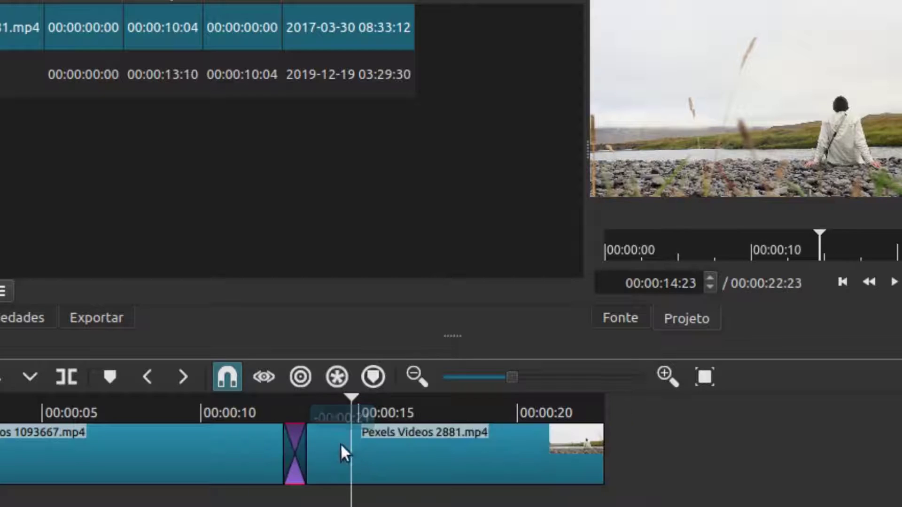
left_click(242, 410)
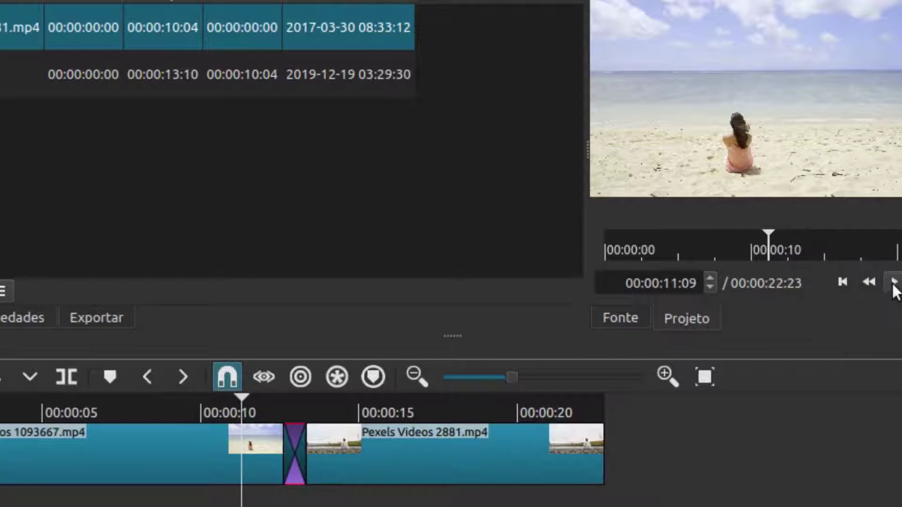
left_click(894, 283)
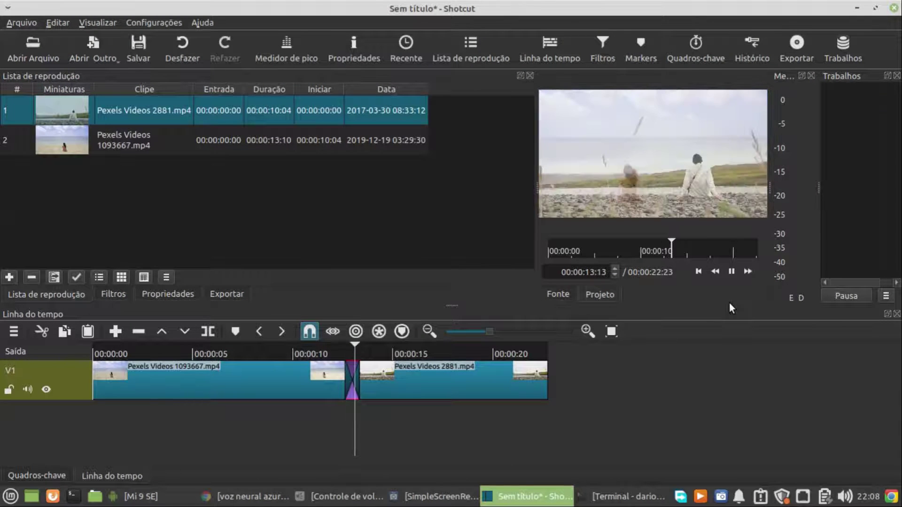
left_click(732, 273)
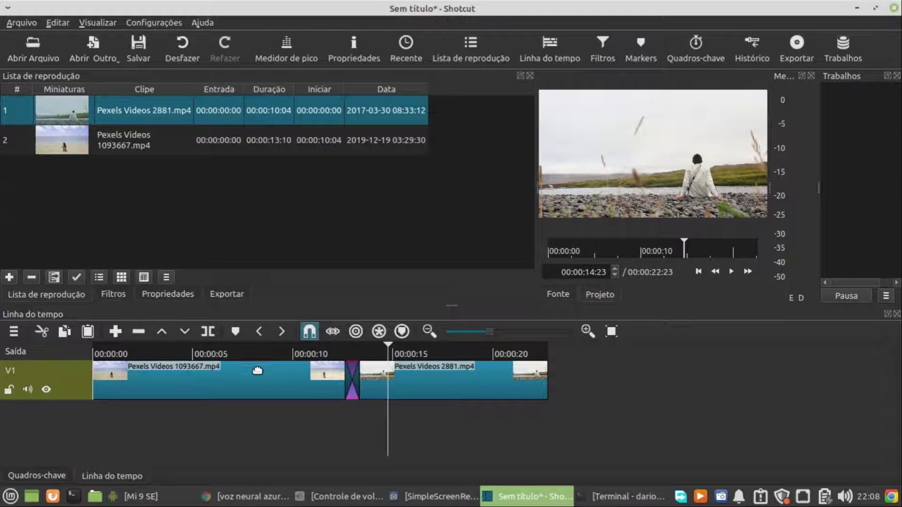
Split the beach clip on track V1 at about 00:00:04:24 and 00:00:07:26
left_click(254, 384)
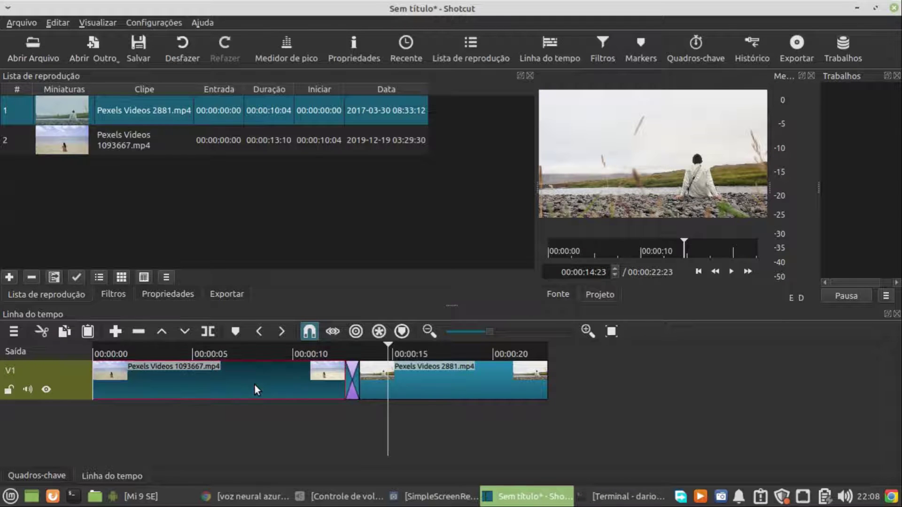
left_click(189, 357)
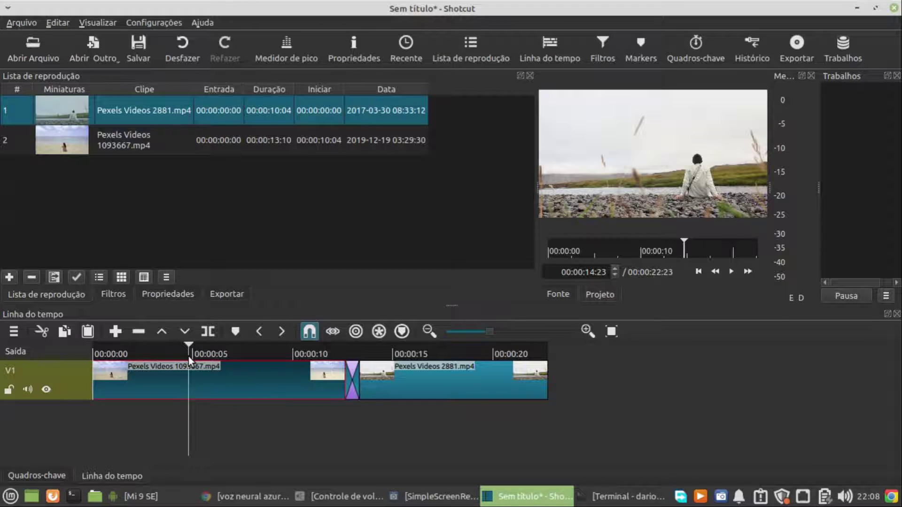
key("s")
left_click(250, 357)
key("s")
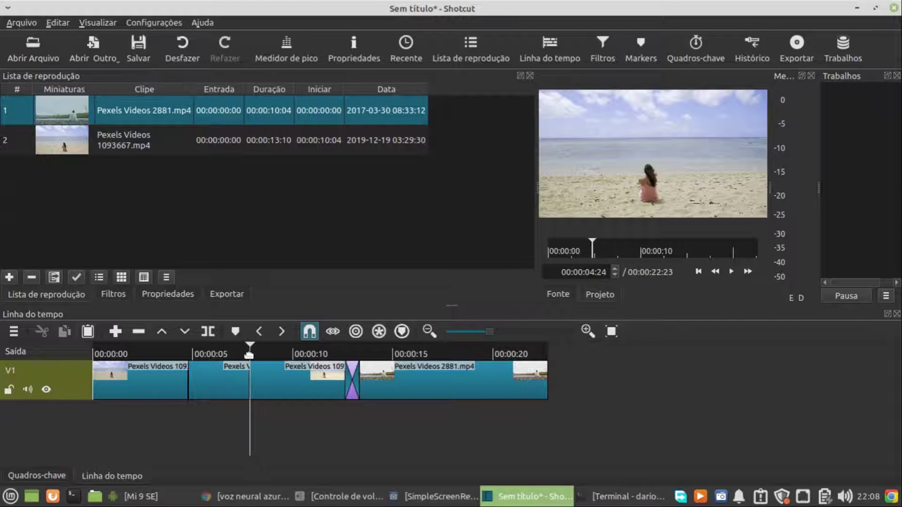
Add a Texto: Simples filter to the middle beach segment with the text "Relaxe com a natureza" on a blue background
left_click(222, 380)
left_click(114, 295)
left_click(16, 275)
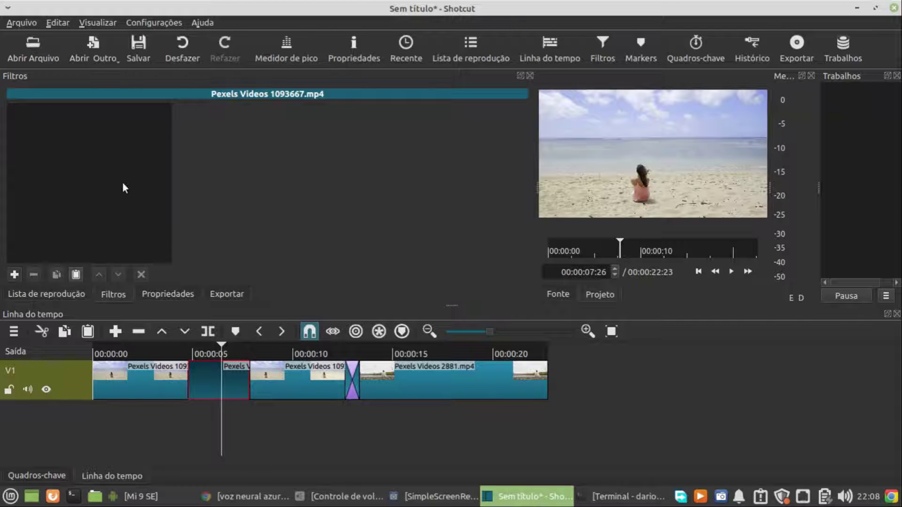
scroll(133, 208, "down", 7)
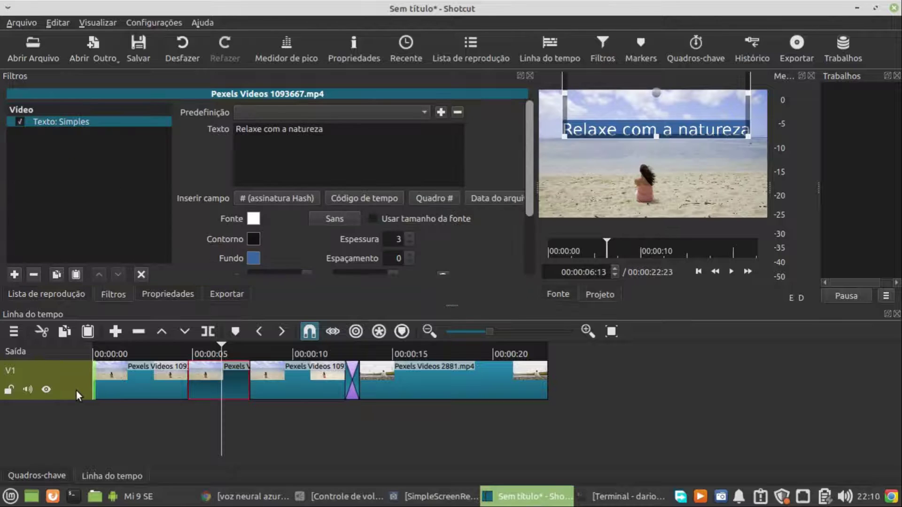
Play the timeline from just before the titled segment through the transition to review the text and the scene change
left_click(77, 391)
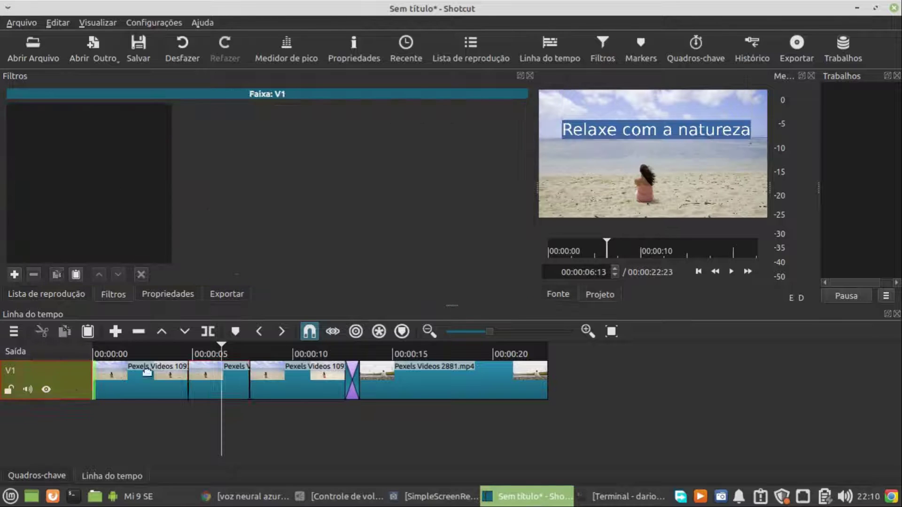
left_click(183, 354)
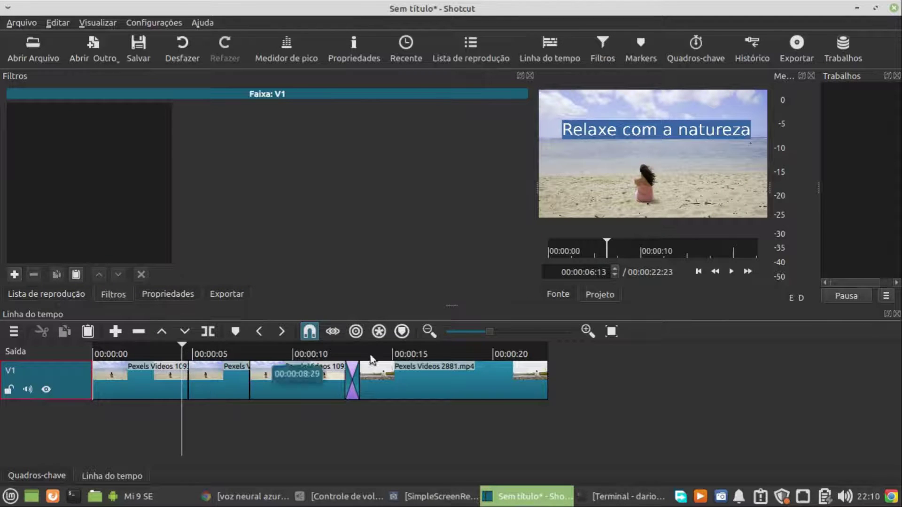
left_click(733, 271)
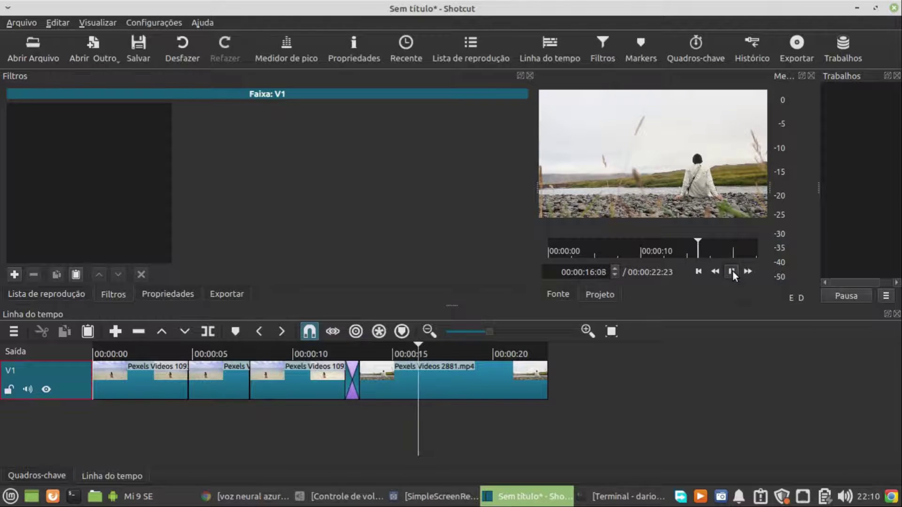
left_click(732, 271)
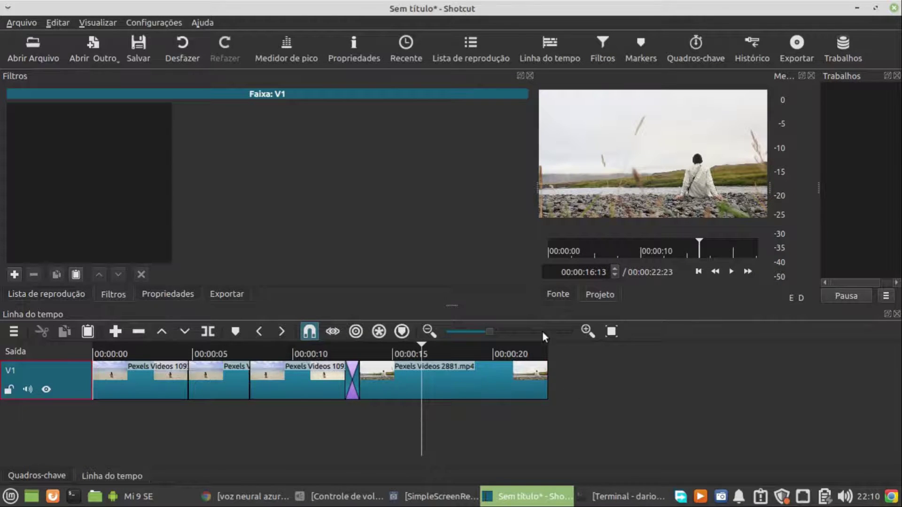
key("Left")
key("Left")
key("Left")
key("Left")
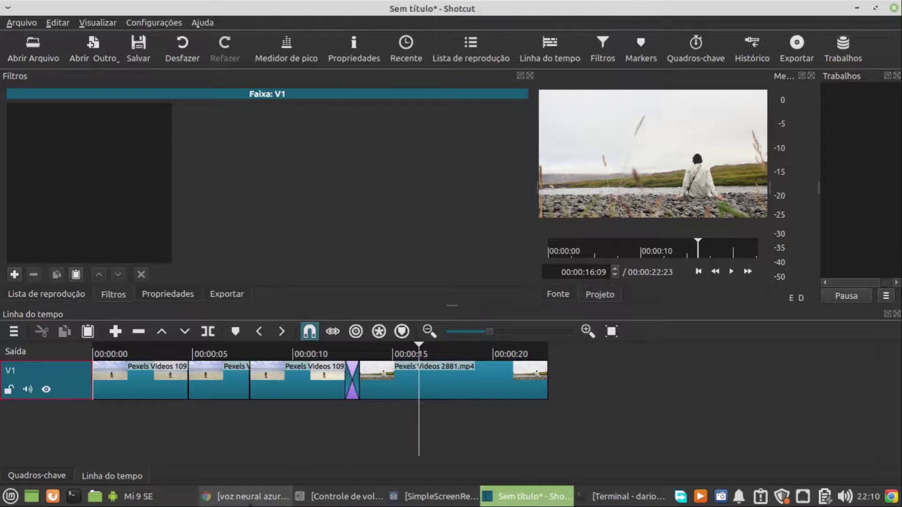
Switch to the browser and open the voice demo on the "Conversão de Texto em Fala | Microsoft Azure" search result
left_click(253, 496)
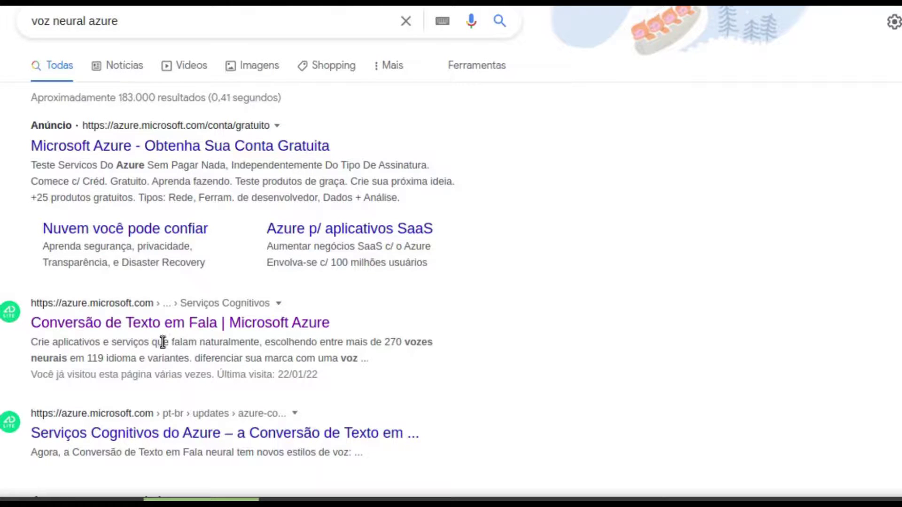
left_click(164, 324)
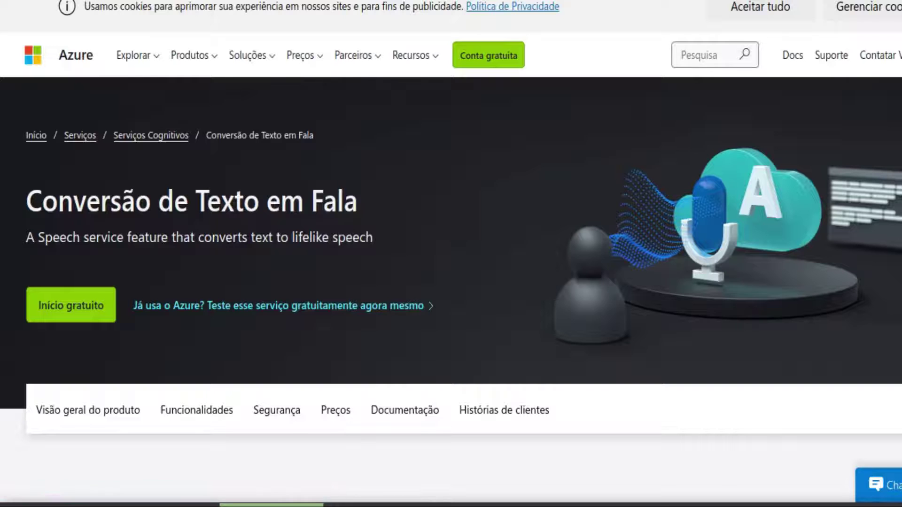
scroll(776, 226, "down", 12)
scroll(451, 263, "down", 10)
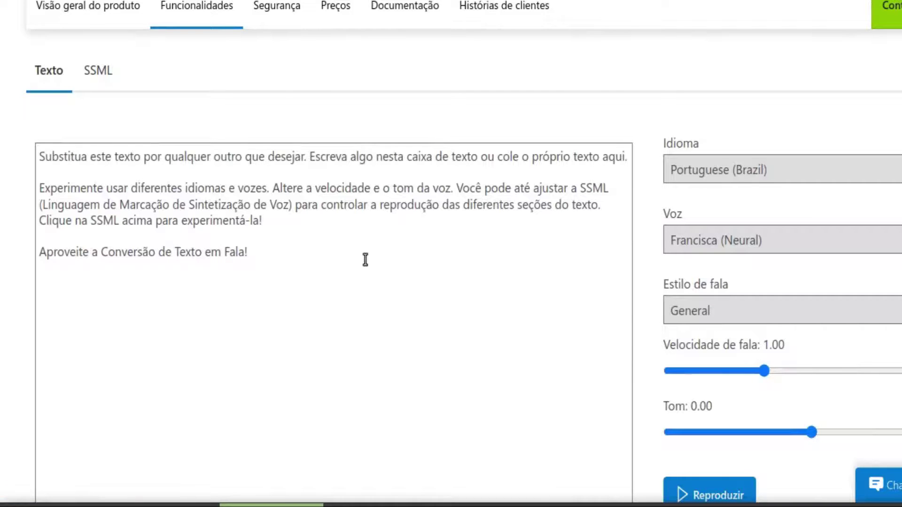
scroll(380, 260, "down", 1)
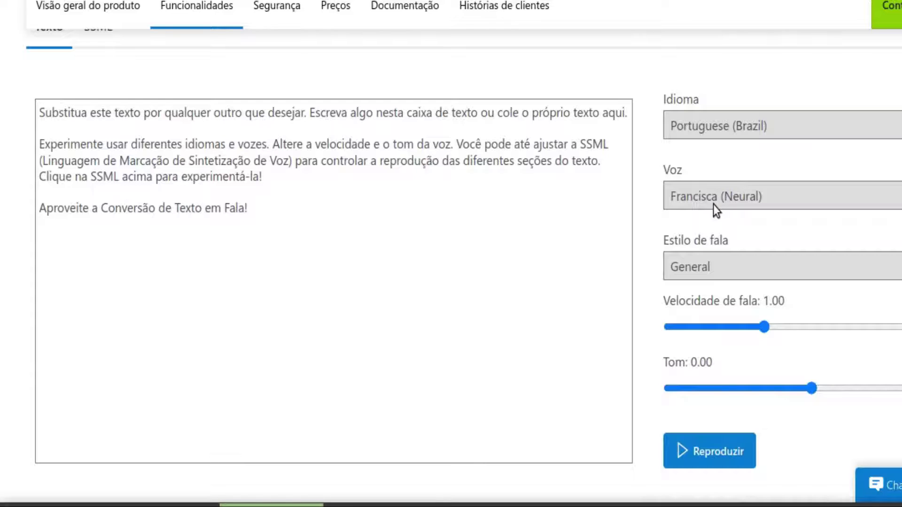
Check the available Brazilian Portuguese voices, keep Francisca (Neural), and set the speech speed to 0.89
left_click(738, 203)
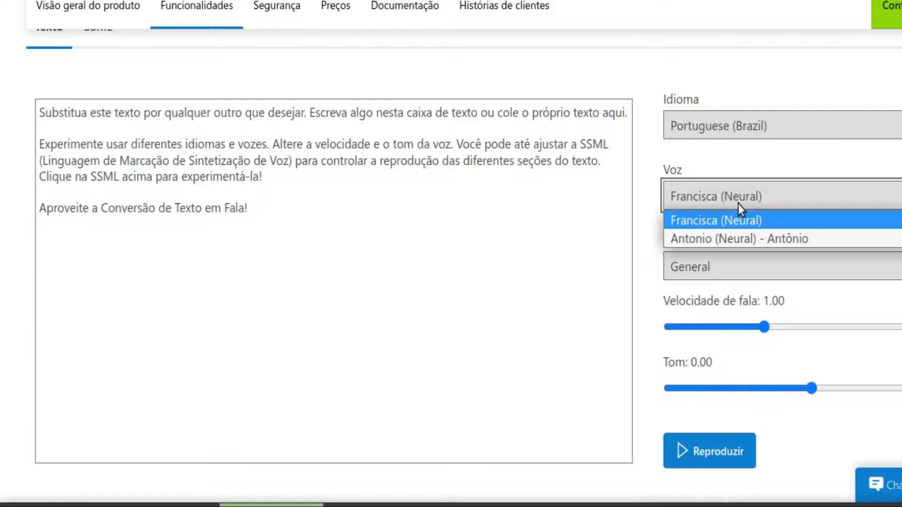
left_click(738, 204)
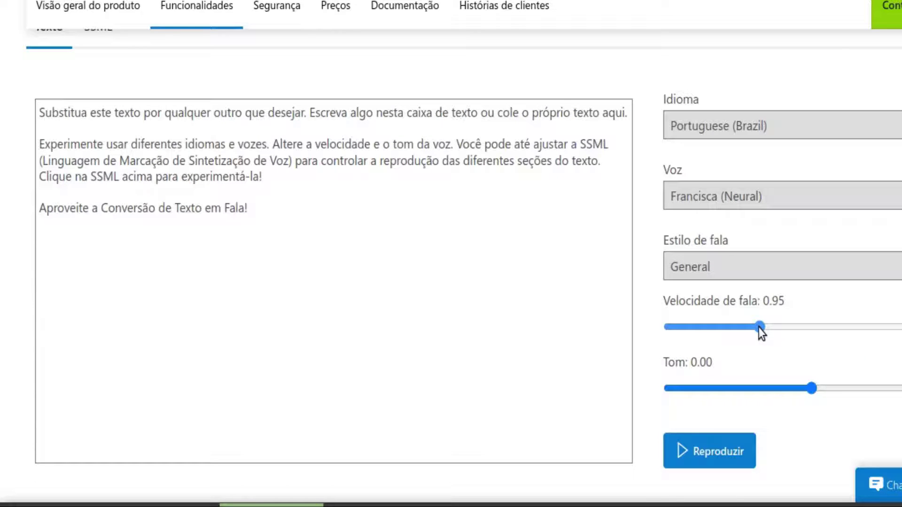
left_click_drag(757, 328, 754, 329)
left_click(165, 181)
key("ctrl+a")
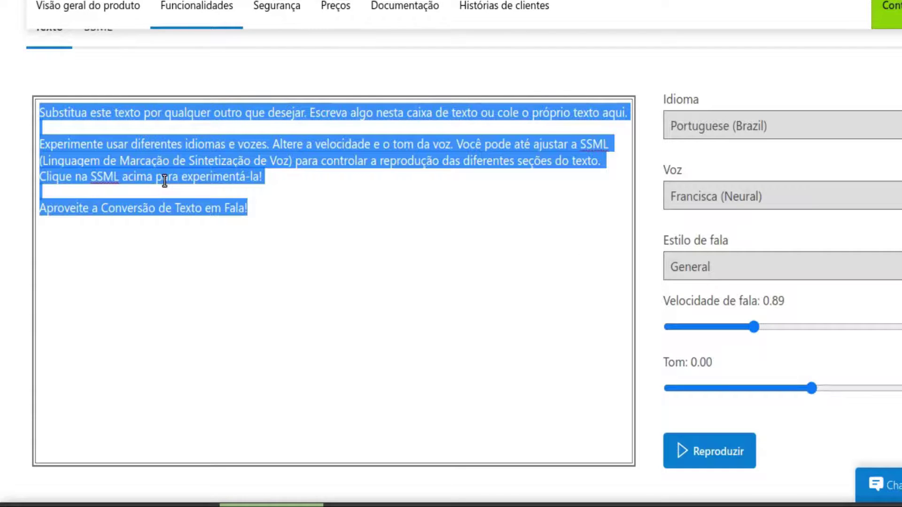
left_click(318, 214)
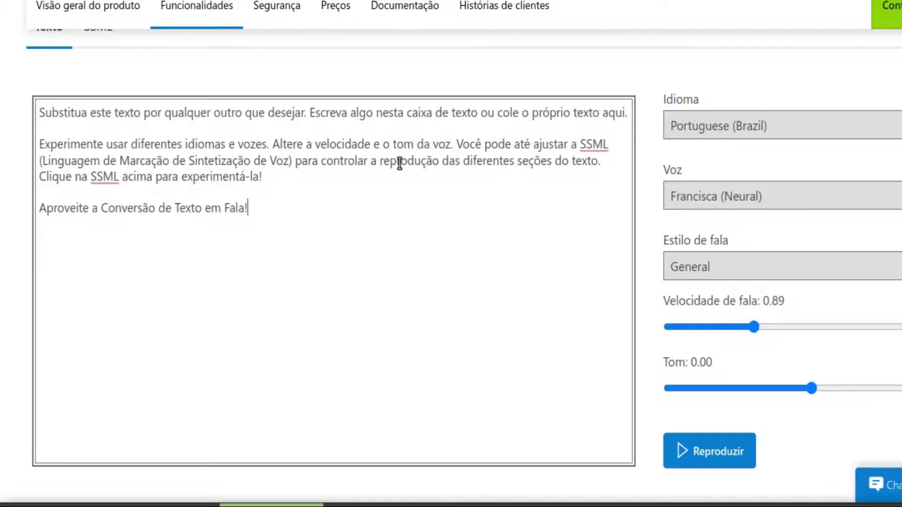
key("Escape")
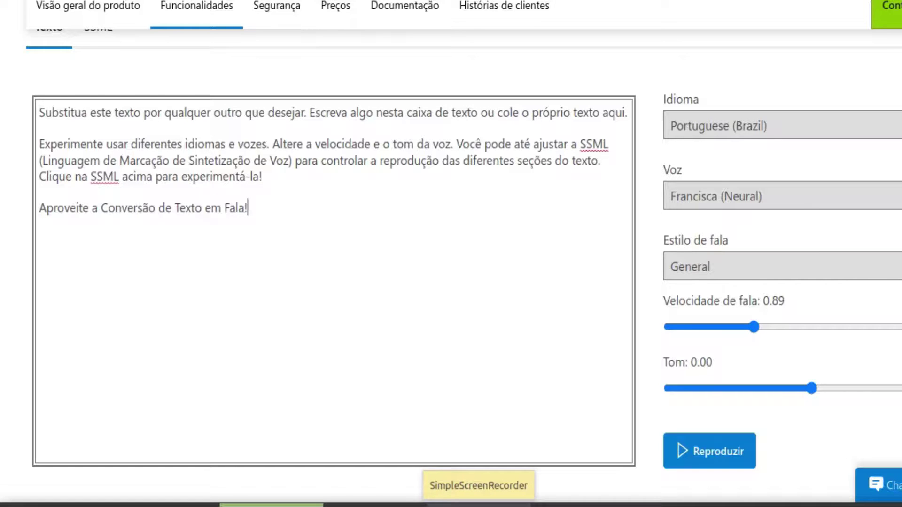
Switch back to Shotcut, add an audio track to the timeline and select it, ignoring the low-memory warning
key("alt+Tab")
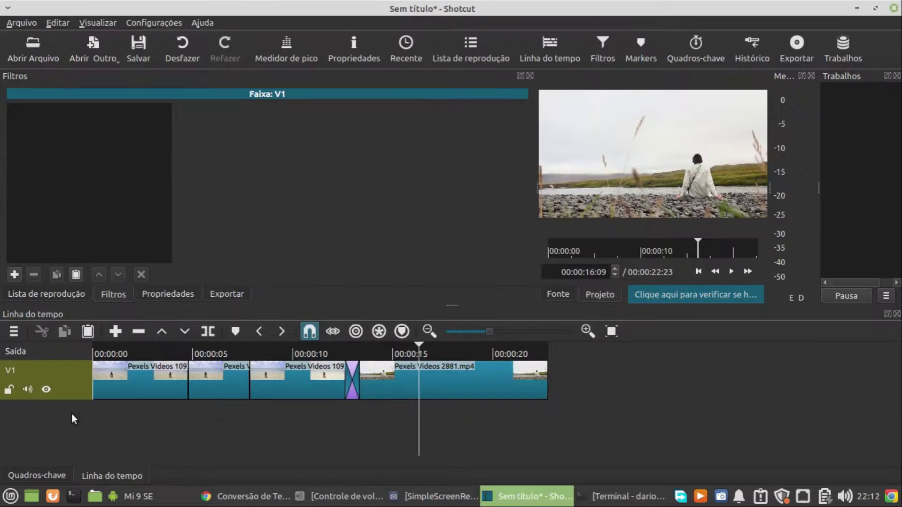
right_click(76, 414)
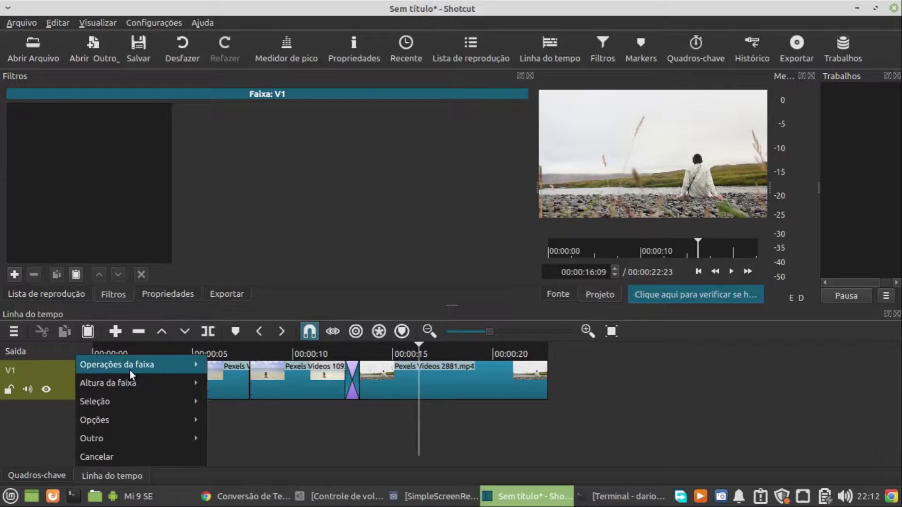
mouse_move(188, 366)
left_click(252, 366)
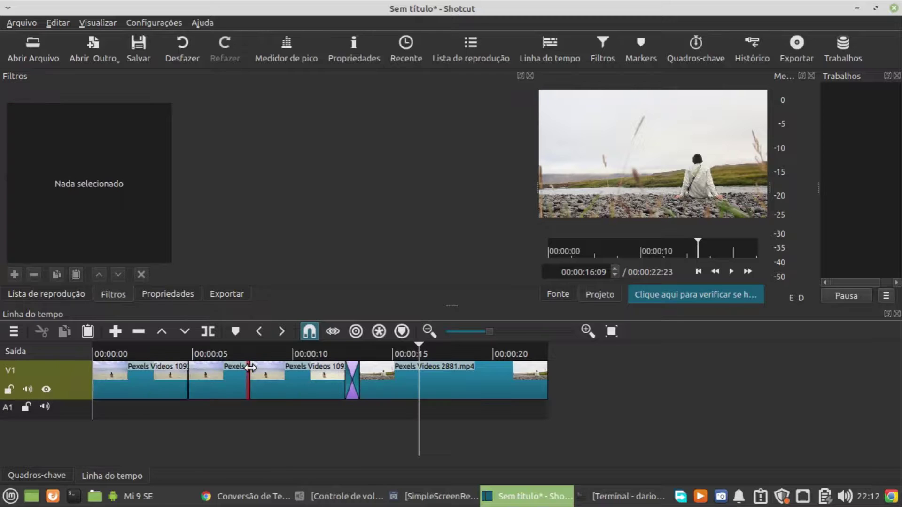
left_click(129, 417)
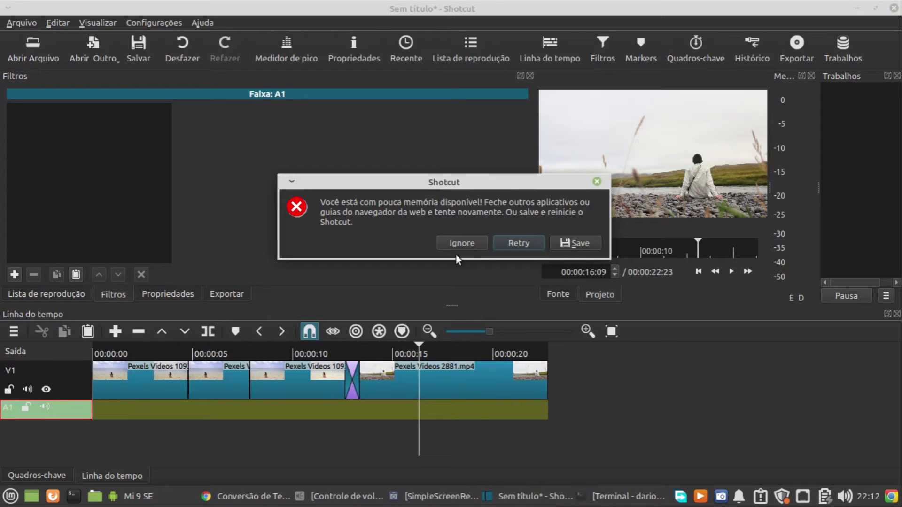
left_click(459, 249)
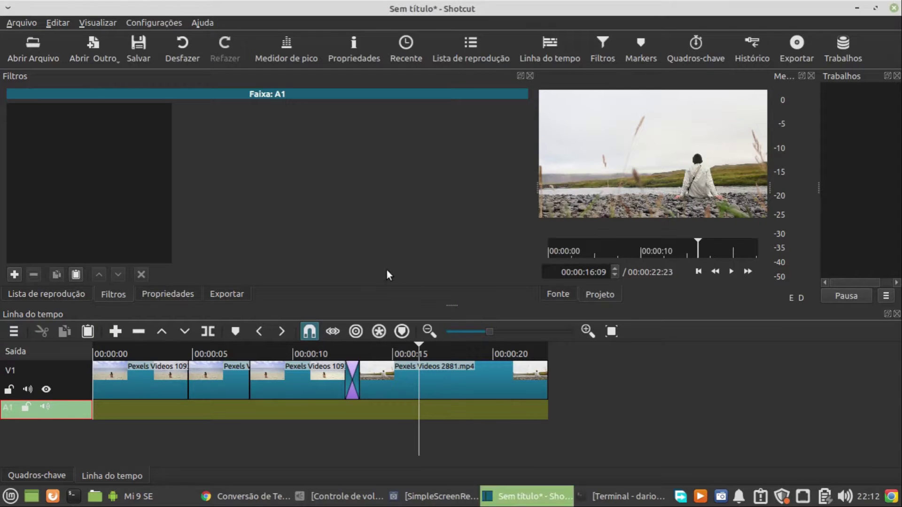
Close Shotcut and minimize the remaining window to show the desktop
left_click(894, 8)
left_click(443, 238)
left_click(847, 12)
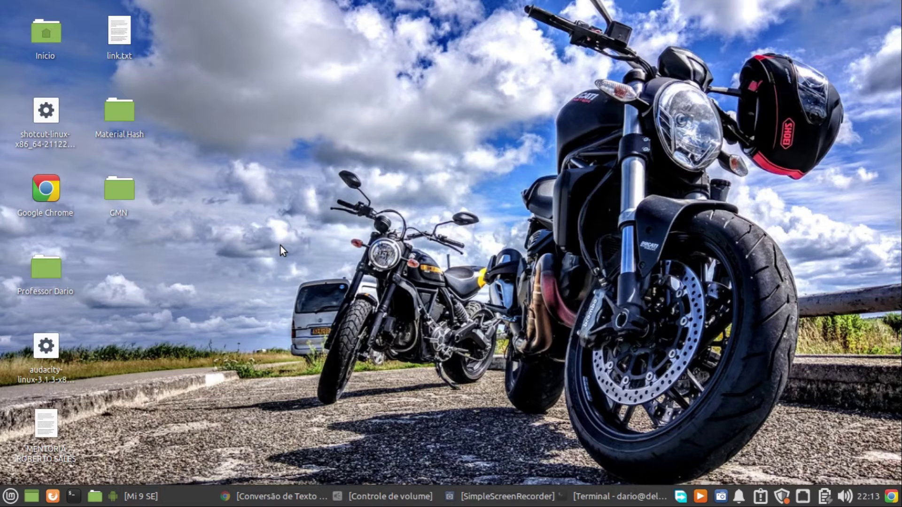